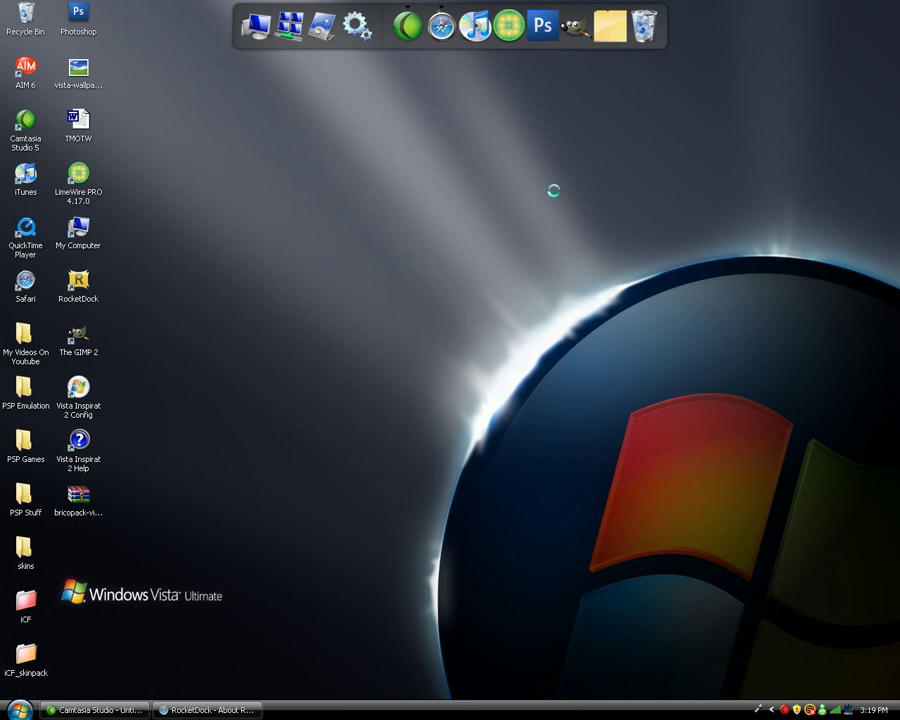
- Start downloading the RocketDock 1.3.5 installer from the RocketDock website's download page
{"action": "right_click", "coordinate": [330, 86]}
{"action": "left_click", "coordinate": [296, 90]}
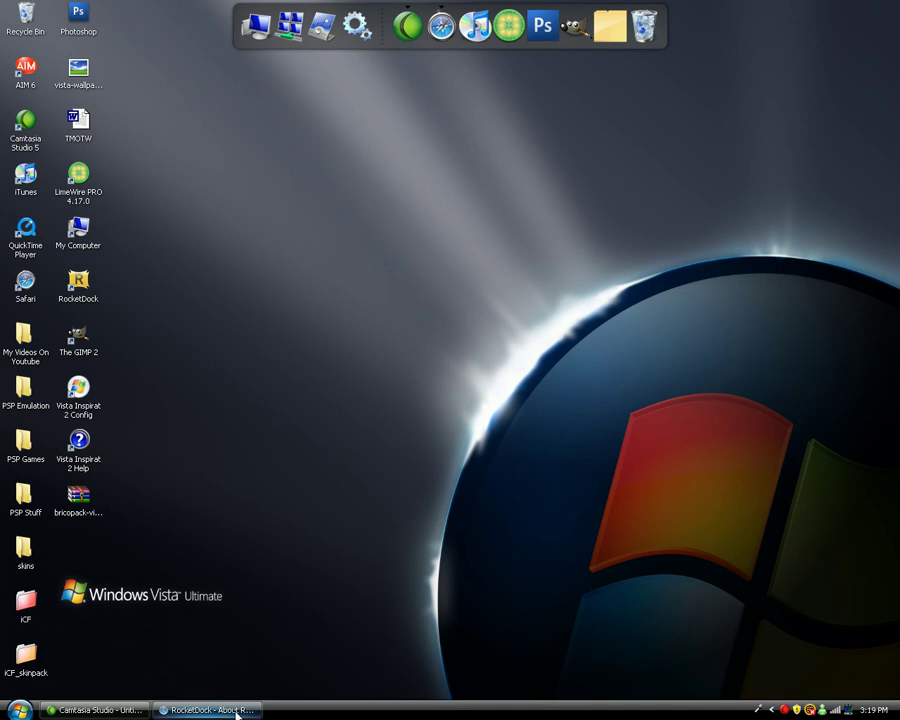
{"action": "left_click", "coordinate": [237, 710]}
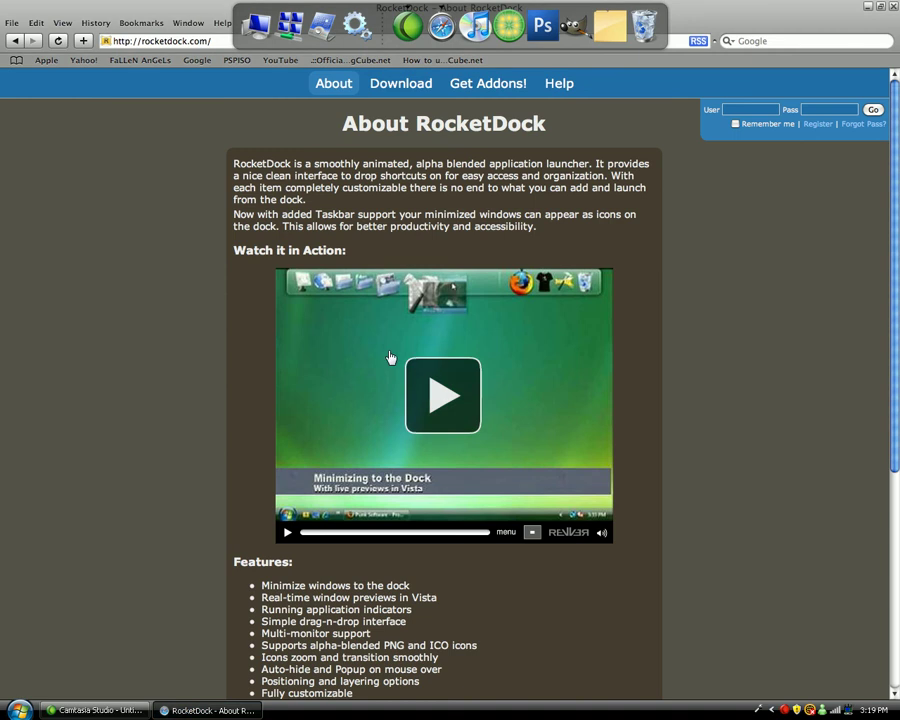
{"action": "left_click", "coordinate": [391, 83]}
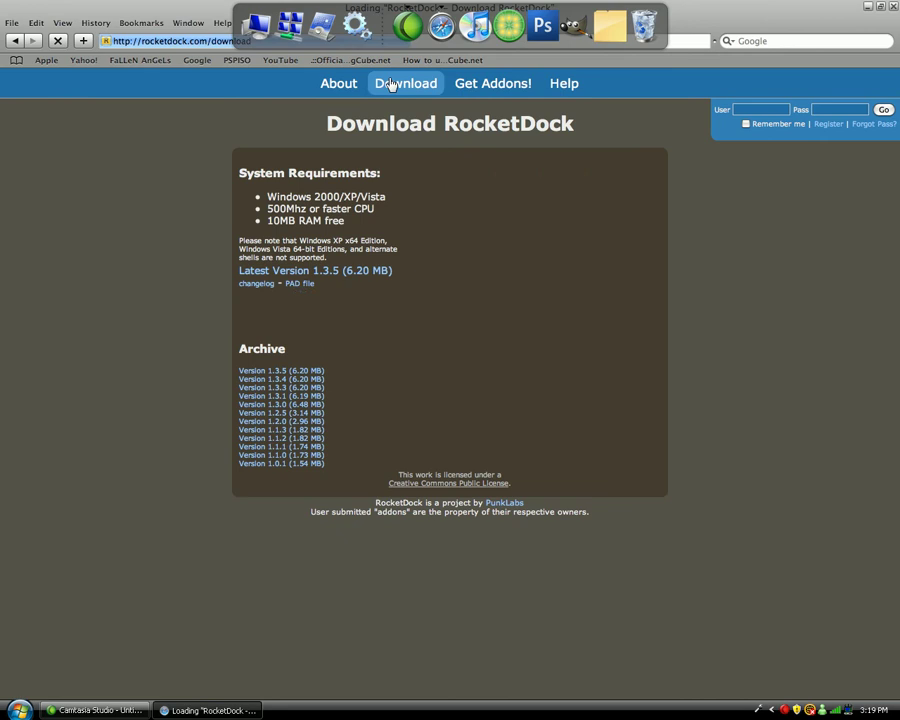
{"action": "left_click", "coordinate": [293, 371]}
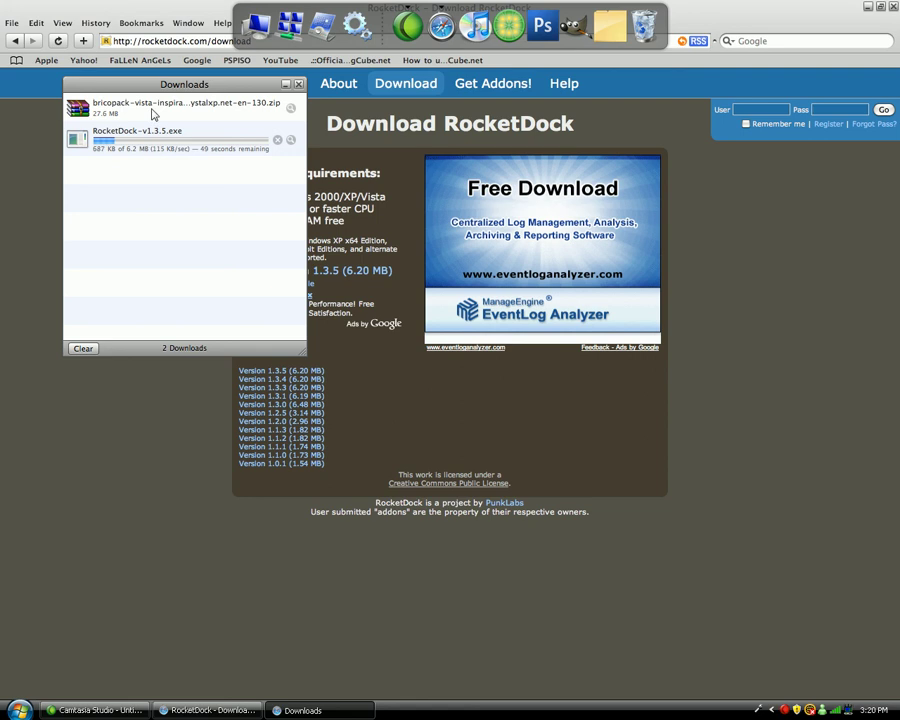
- Delete the old bricopack entry from Safari's downloads list
{"action": "left_click", "coordinate": [153, 114]}
{"action": "key", "text": "Delete"}
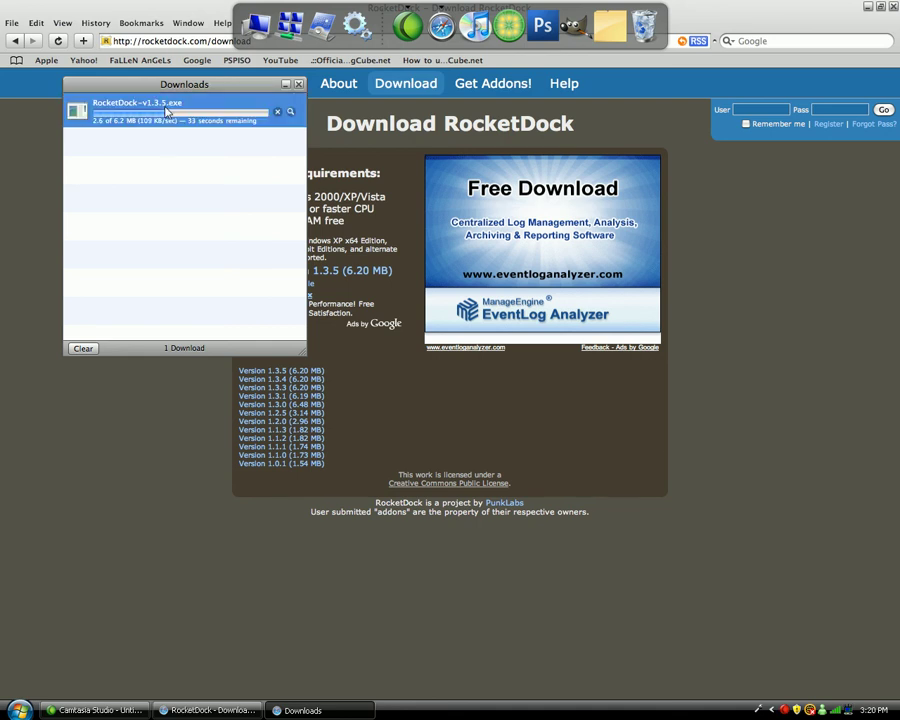
{"action": "left_click", "coordinate": [893, 12]}
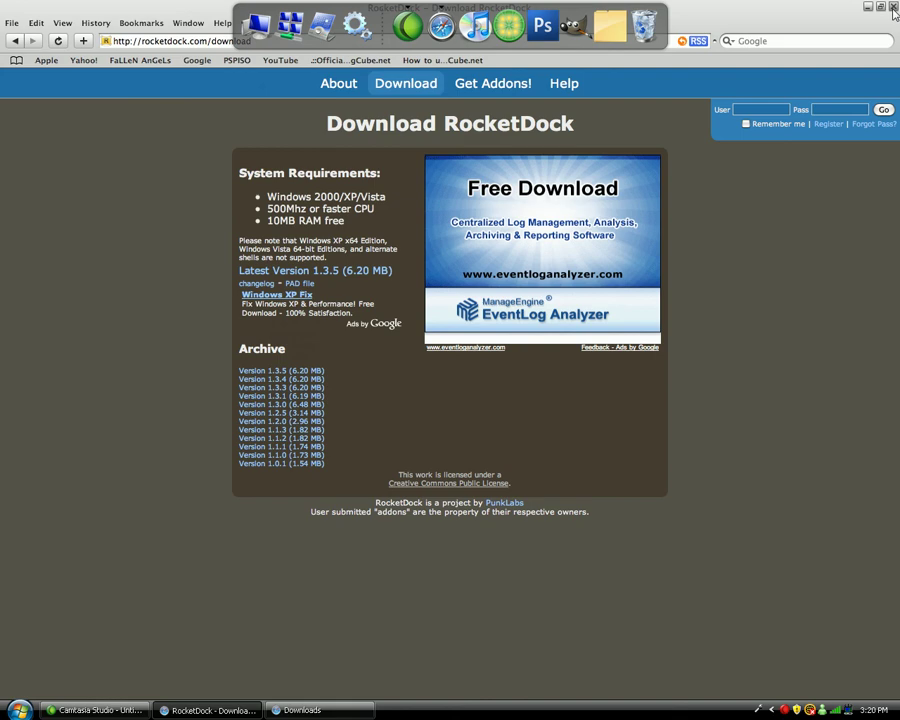
- Close the RocketDock browser window so only the downloads list with the 6.2 MB installer remains
{"action": "left_click", "coordinate": [893, 10]}
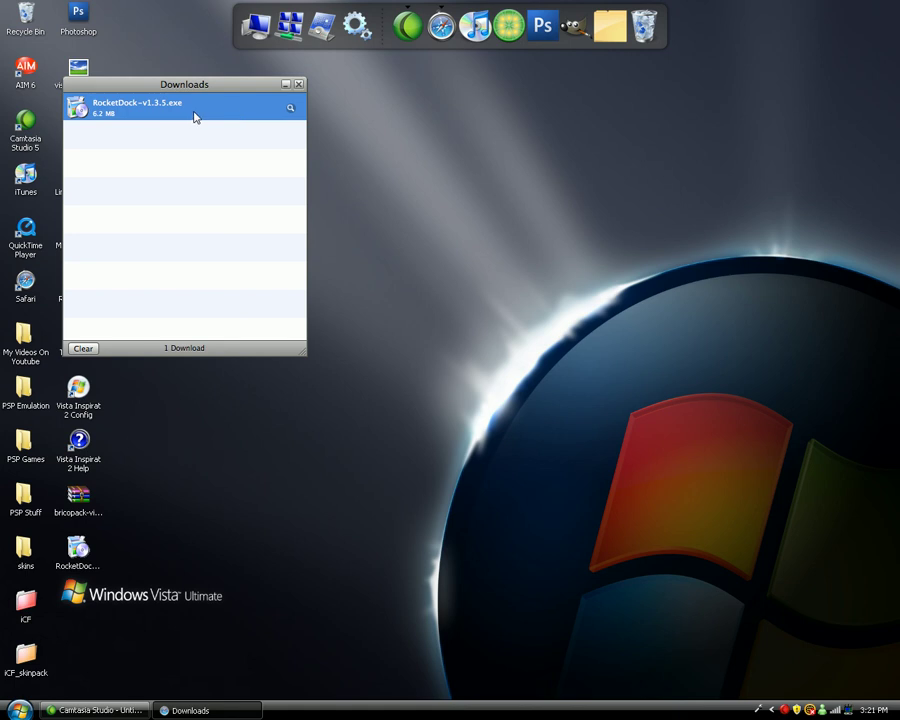
- Open the downloaded RocketDock-v1.3.5.exe, allow it to run, and choose English for setup
{"action": "right_click", "coordinate": [160, 108]}
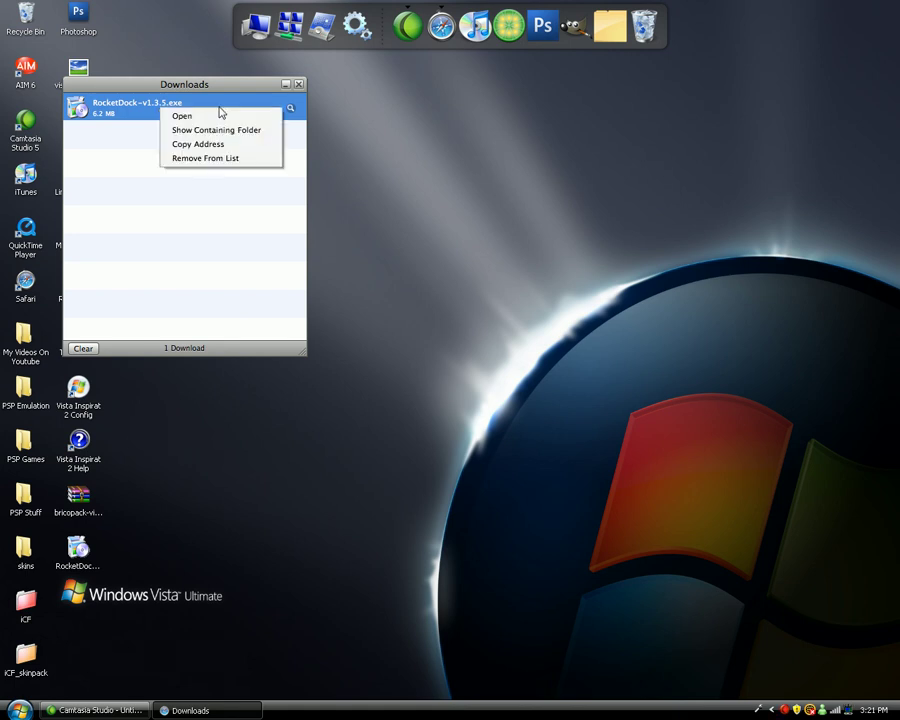
{"action": "left_click", "coordinate": [204, 120]}
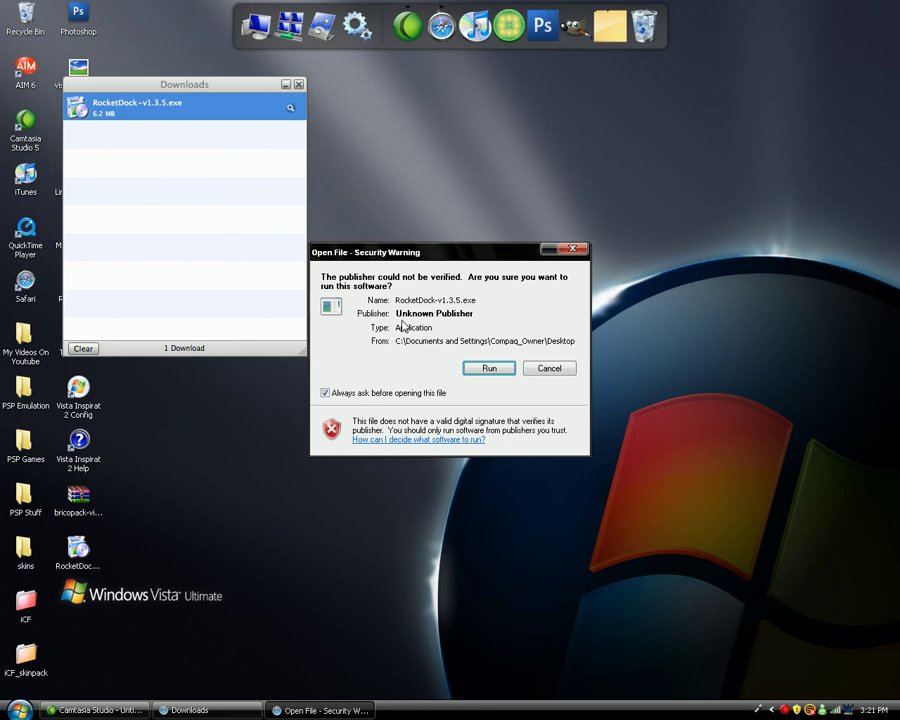
{"action": "key", "text": "Return"}
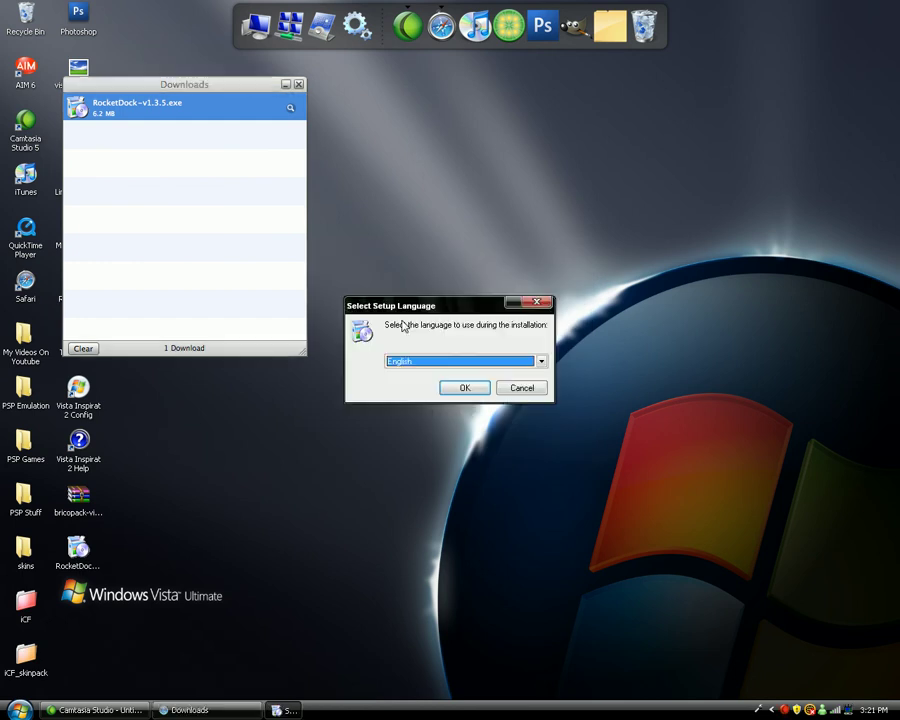
{"action": "key", "text": "Return"}
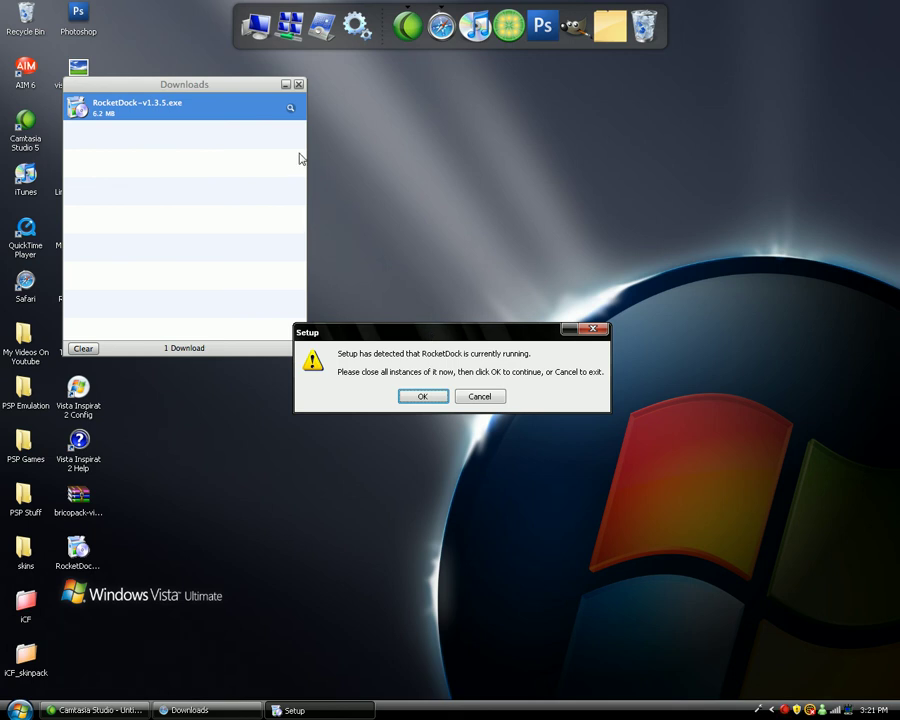
- End the running RocketDock task in Task Manager, then close Task Manager
{"action": "left_click", "coordinate": [156, 86]}
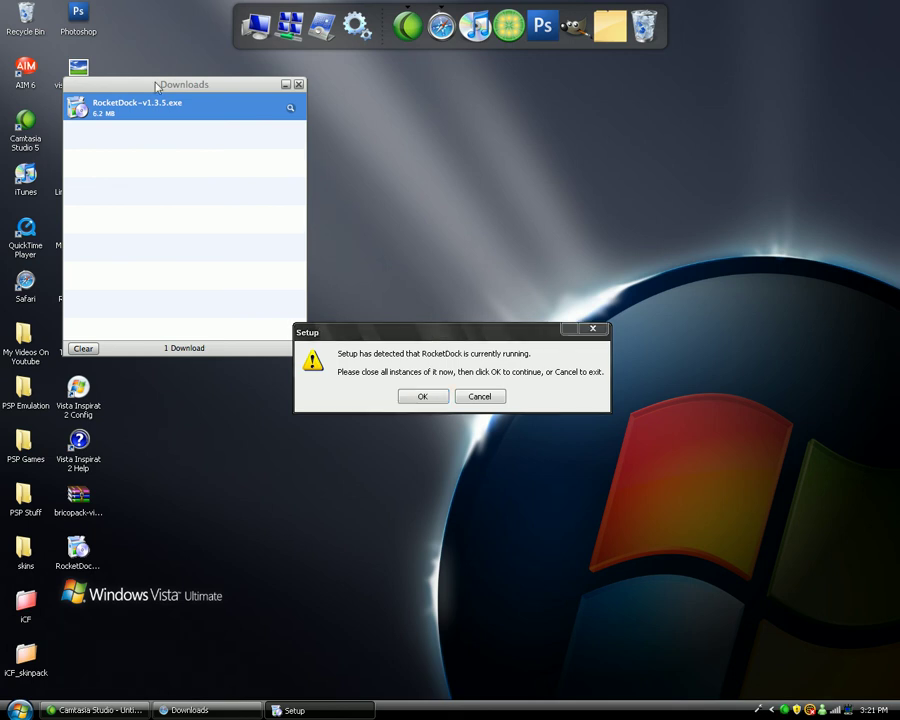
{"action": "key", "text": "ctrl+shift+Escape"}
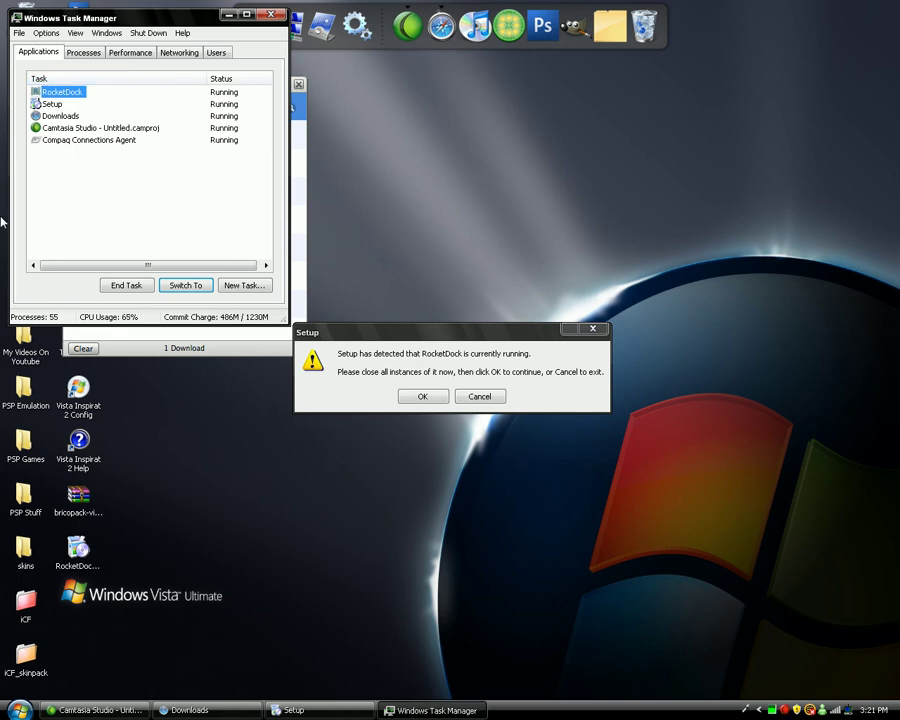
{"action": "left_click", "coordinate": [116, 290]}
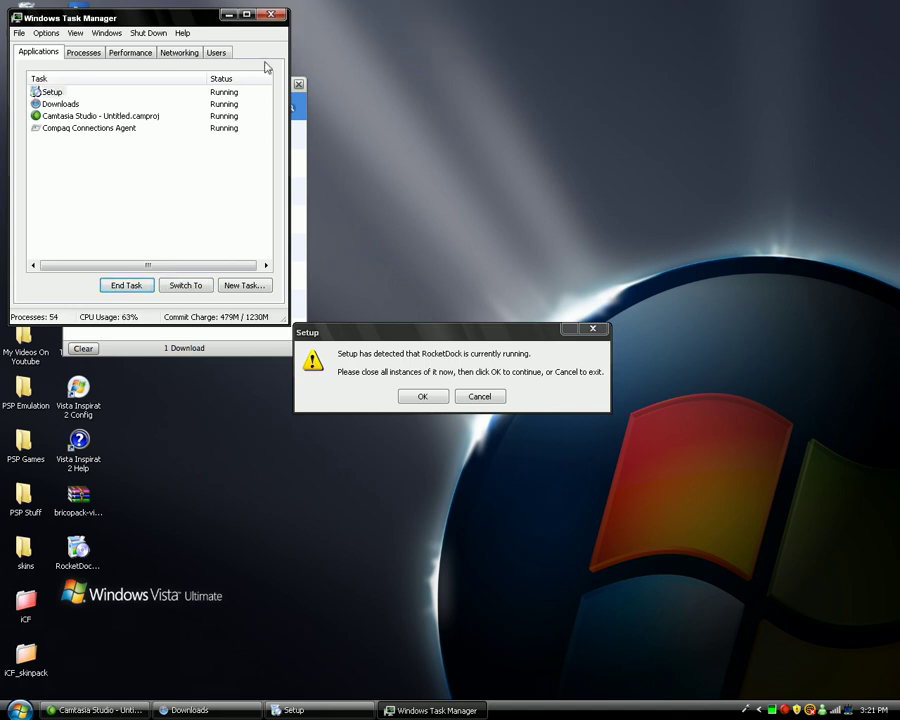
{"action": "left_click", "coordinate": [270, 15]}
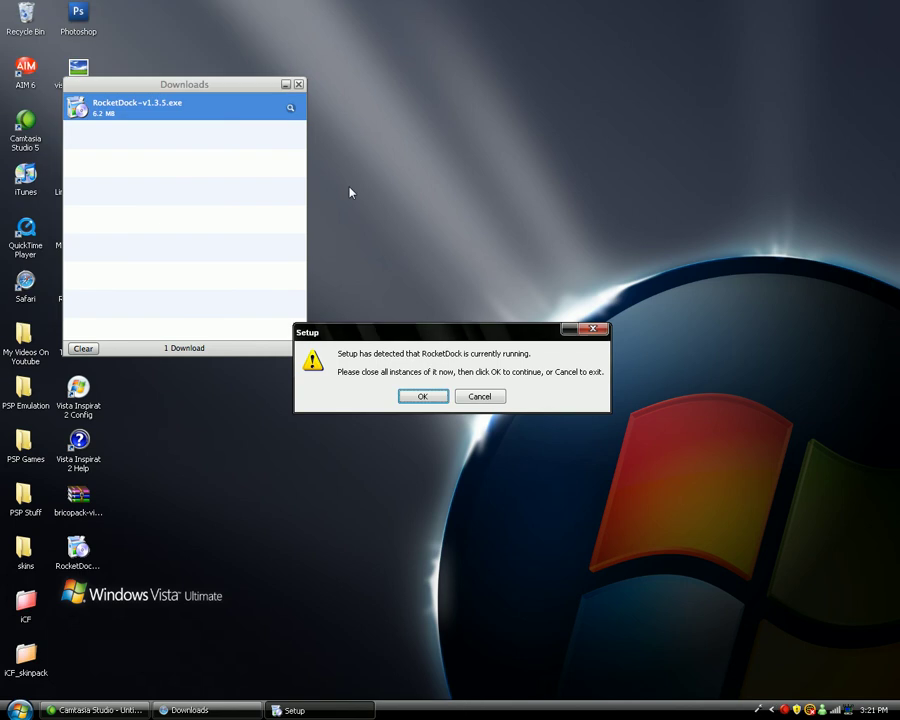
- Continue setup past the warning and welcome page, and accept the licence agreement
{"action": "key", "text": "Return"}
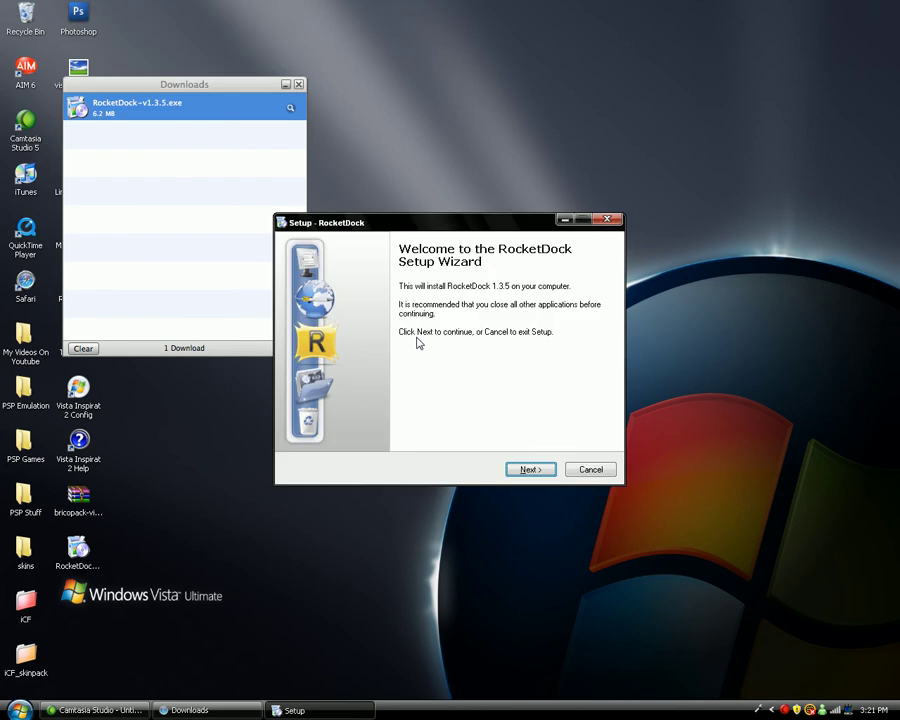
{"action": "key", "text": "Return"}
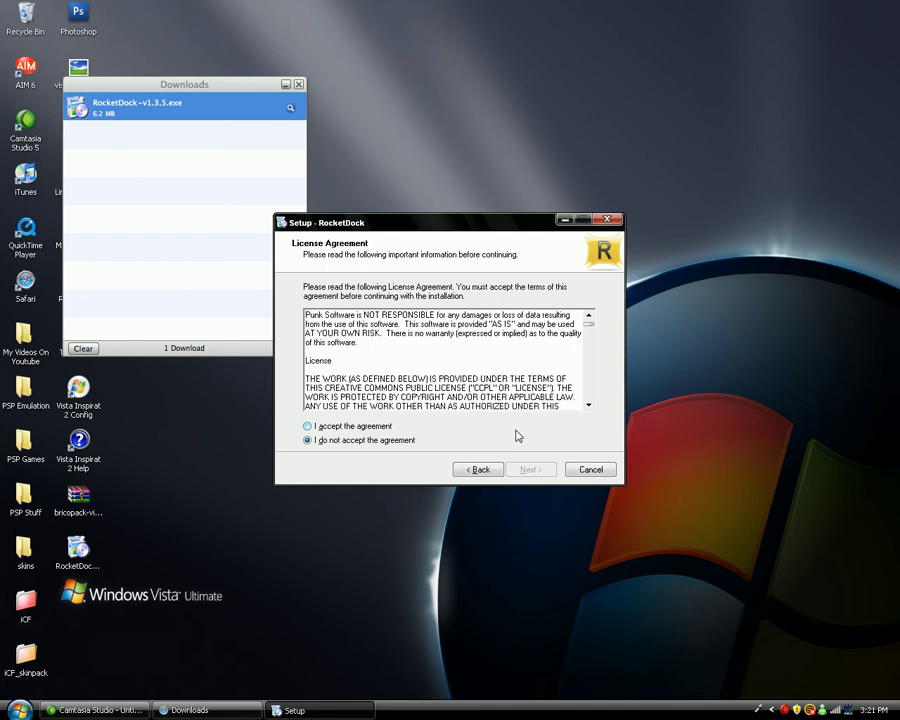
{"action": "key", "text": "Tab"}
{"action": "key", "text": "Tab"}
{"action": "key", "text": "Tab"}
{"action": "key", "text": "Tab"}
{"action": "key", "text": "Tab"}
{"action": "left_click", "coordinate": [309, 426]}
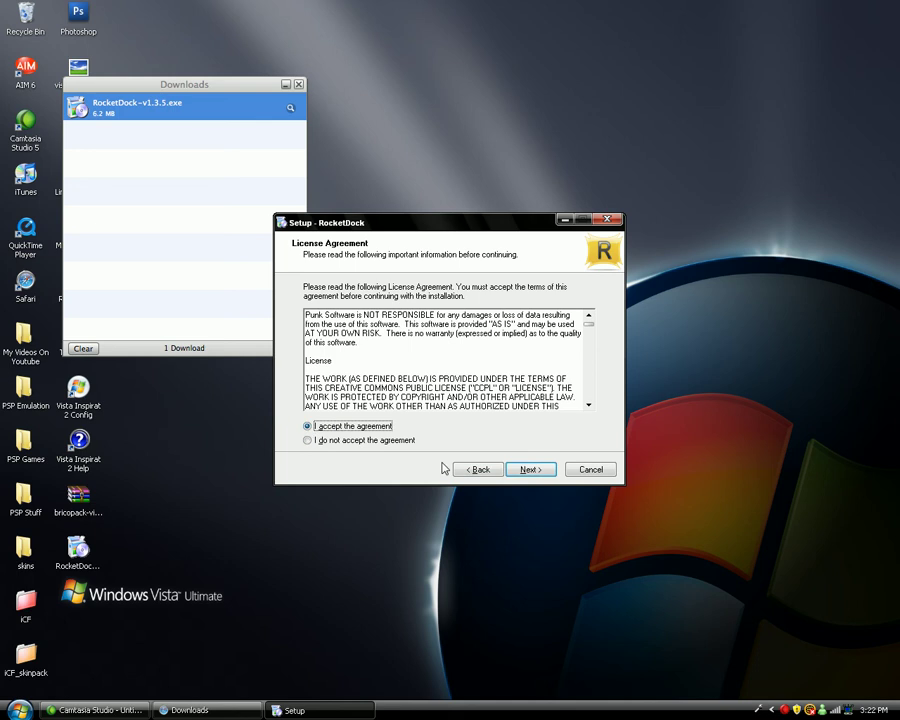
- Install to the default Program Files folder with a desktop icon, then finish setup
{"action": "key", "text": "Return"}
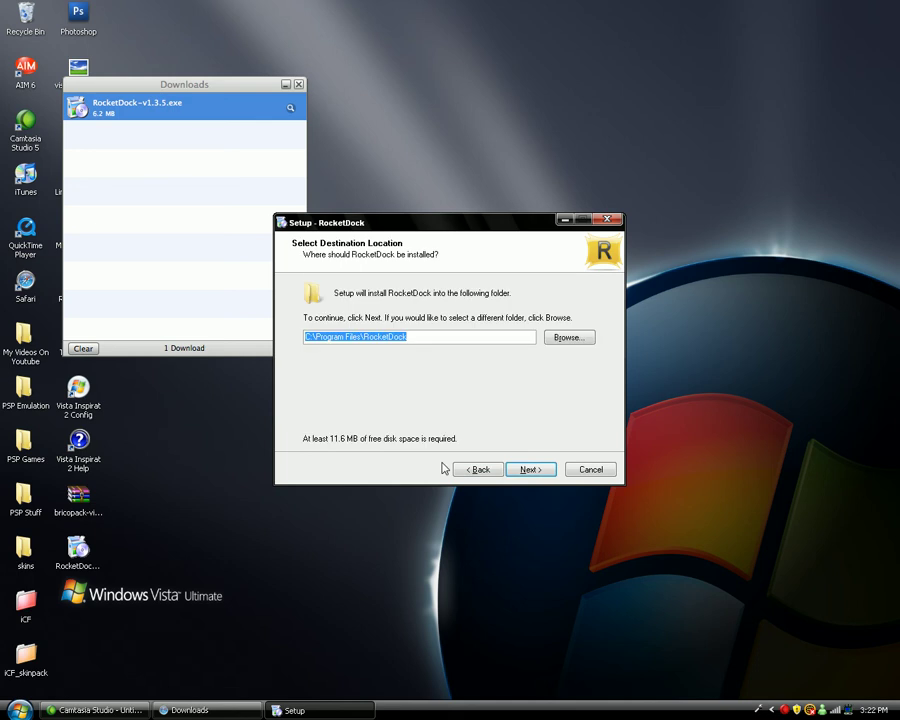
{"action": "key", "text": "Return"}
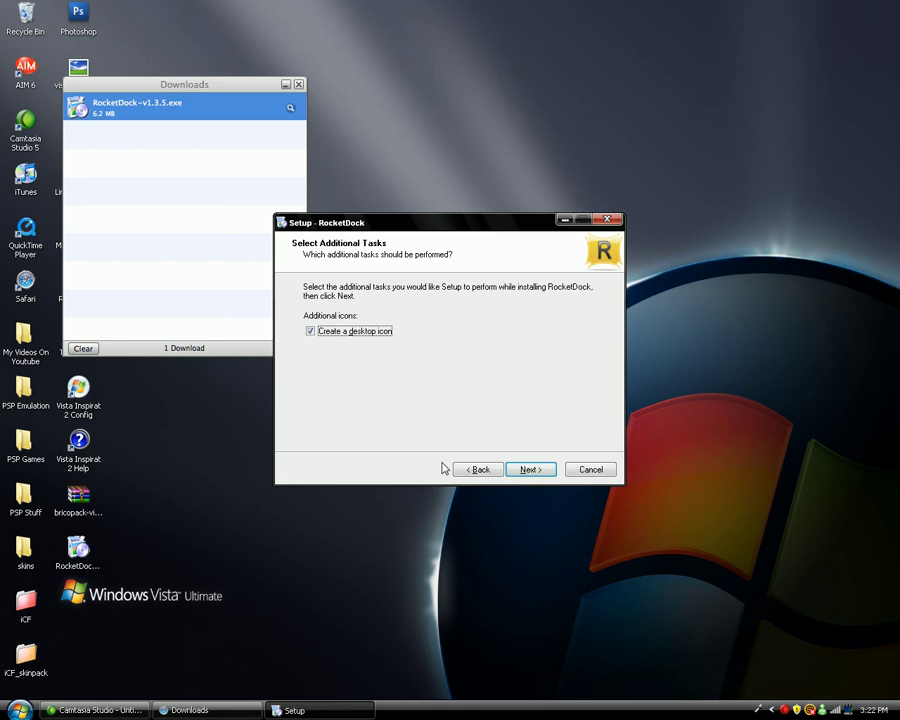
{"action": "key", "text": "Return"}
{"action": "key", "text": "Return"}
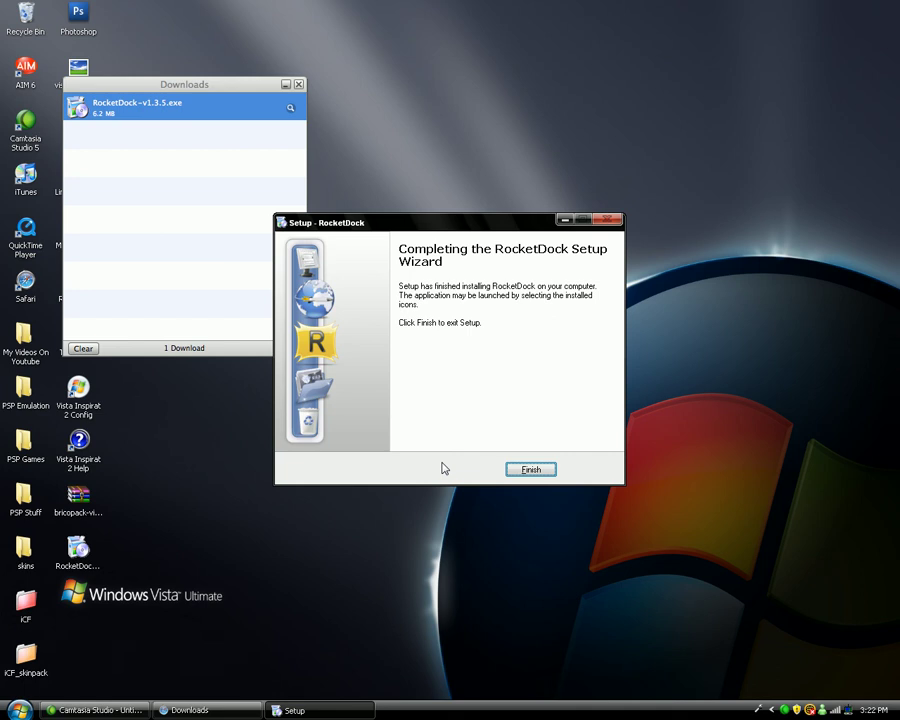
{"action": "key", "text": "Return"}
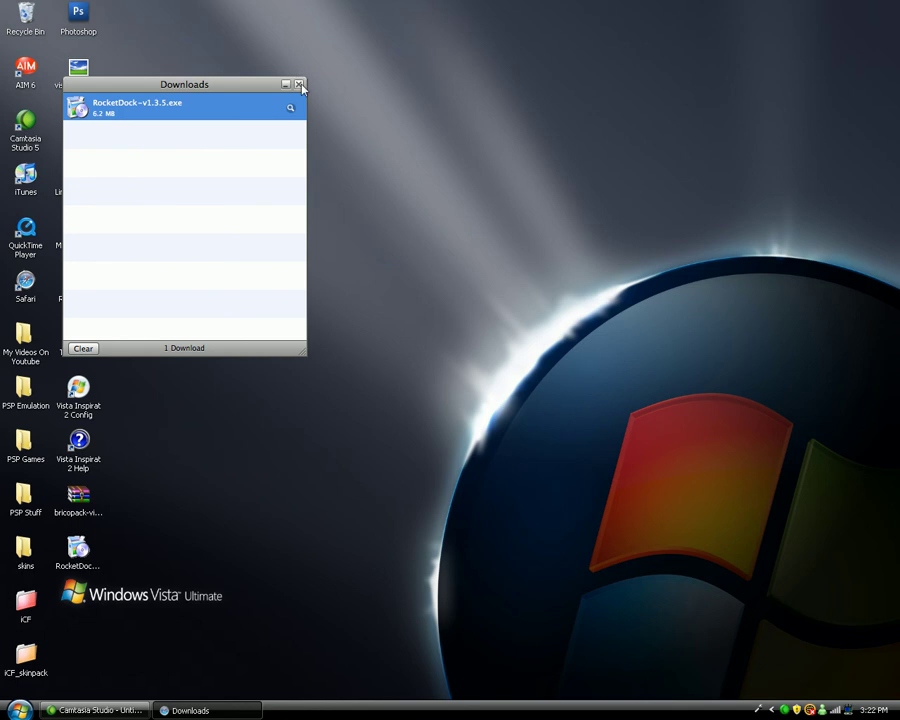
- Close Safari's downloads list and select the RocketDock shortcut on the desktop
{"action": "left_click", "coordinate": [299, 85]}
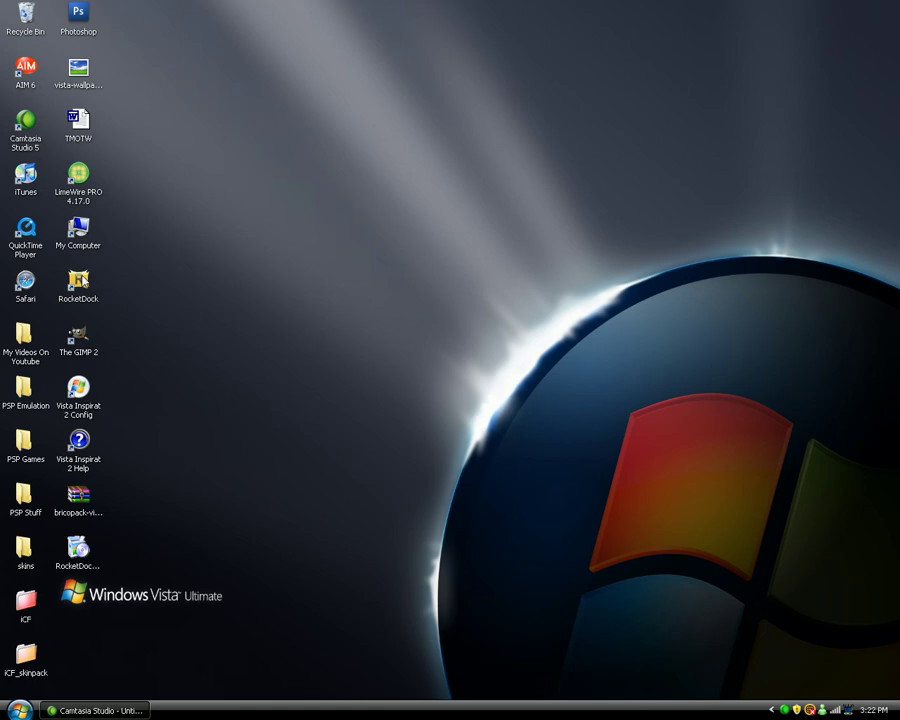
{"action": "left_click", "coordinate": [84, 272]}
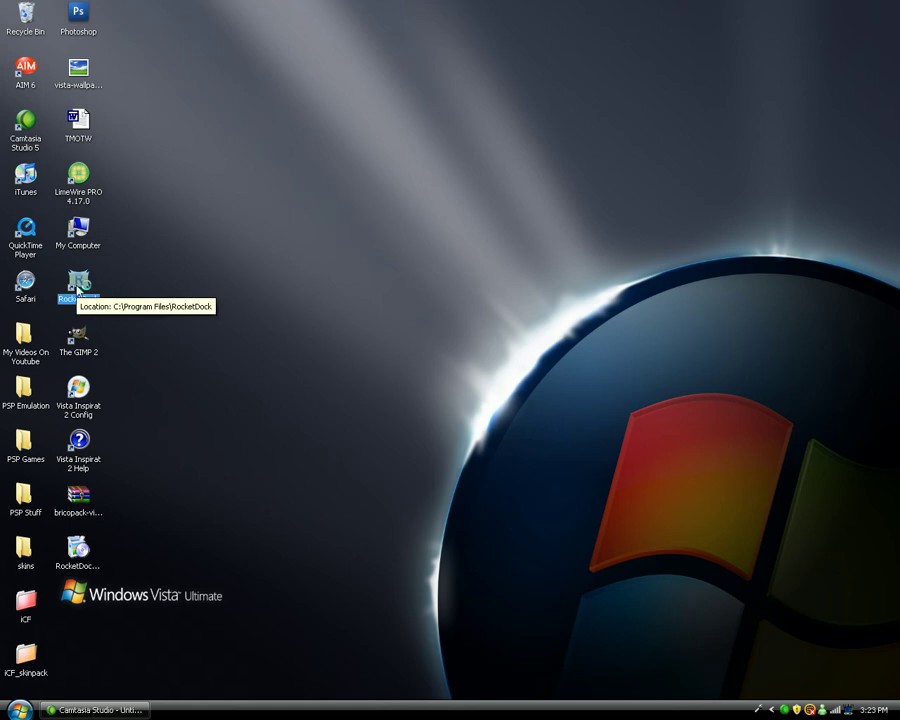
- Launch RocketDock from its desktop shortcut so the dock appears along the top of the screen
{"action": "double_click", "coordinate": [78, 290]}
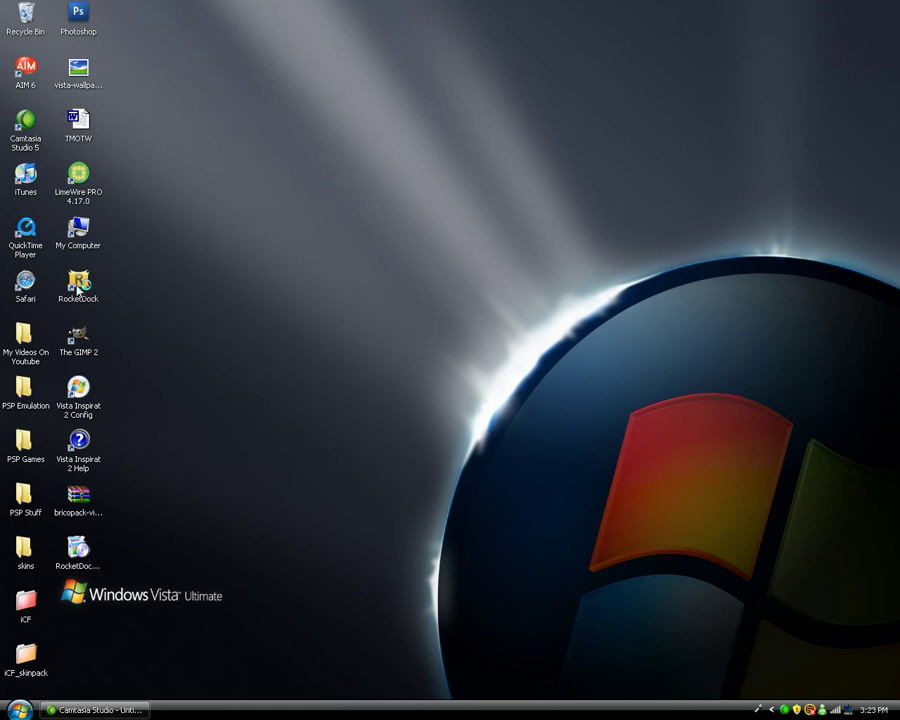